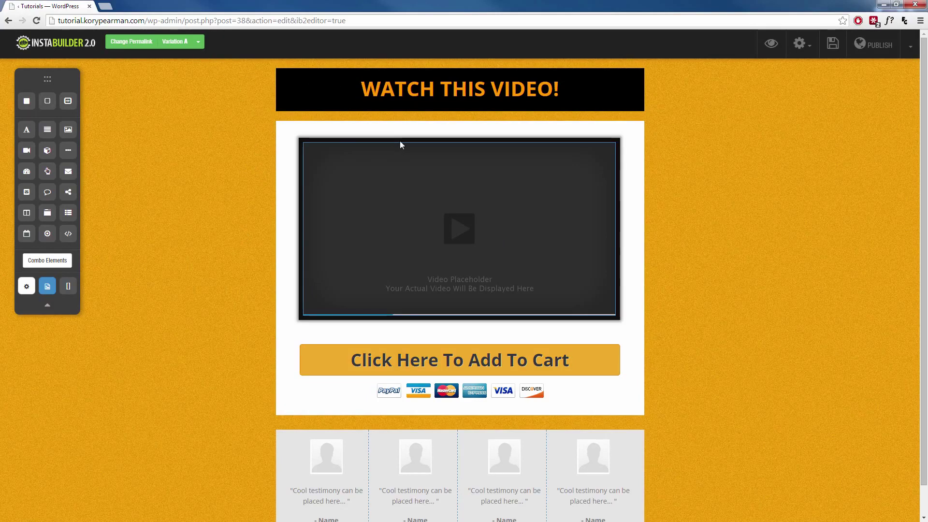
Create a new page variation by duplicating the current variation.
{"action": "left_click", "coordinate": [198, 42]}
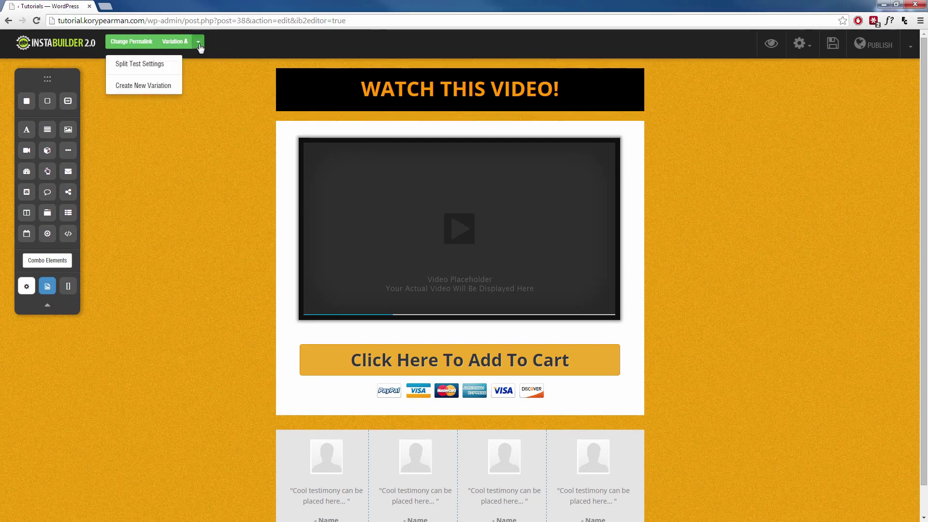
{"action": "left_click", "coordinate": [153, 86]}
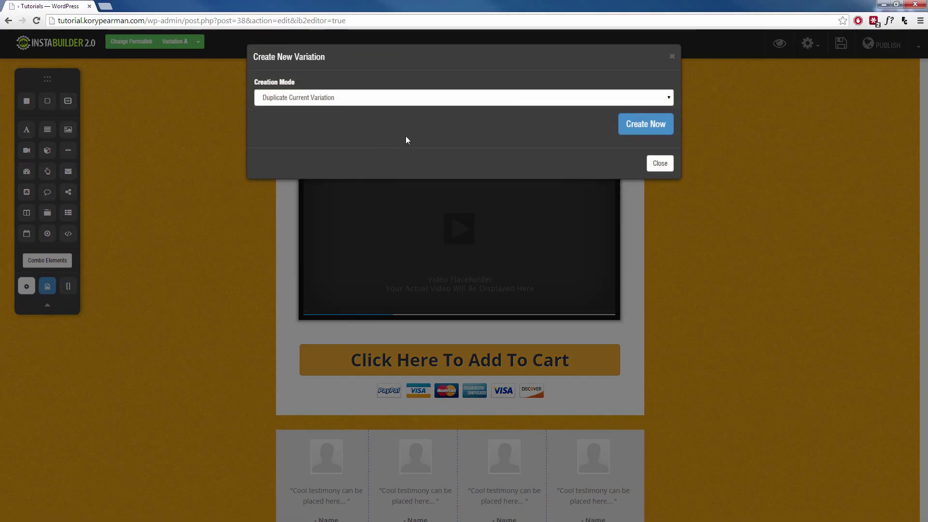
{"action": "left_click", "coordinate": [459, 98]}
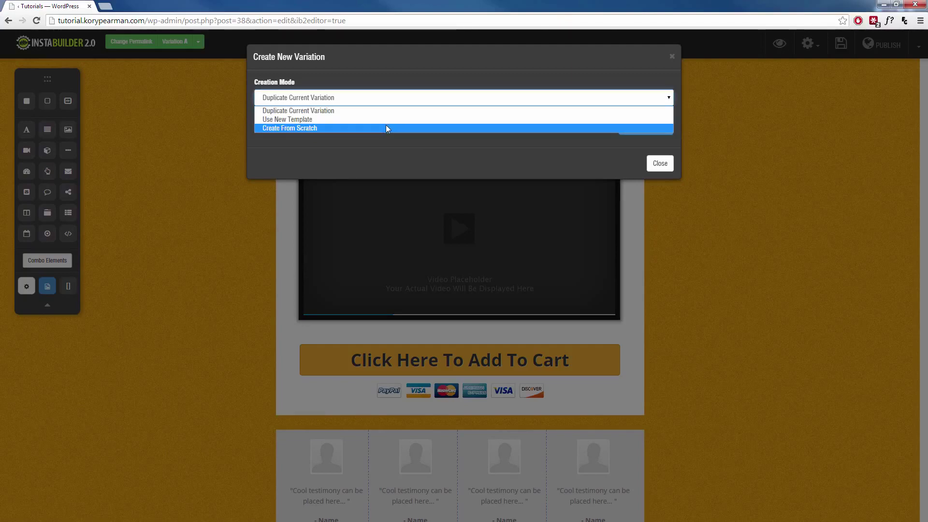
{"action": "left_click", "coordinate": [370, 114]}
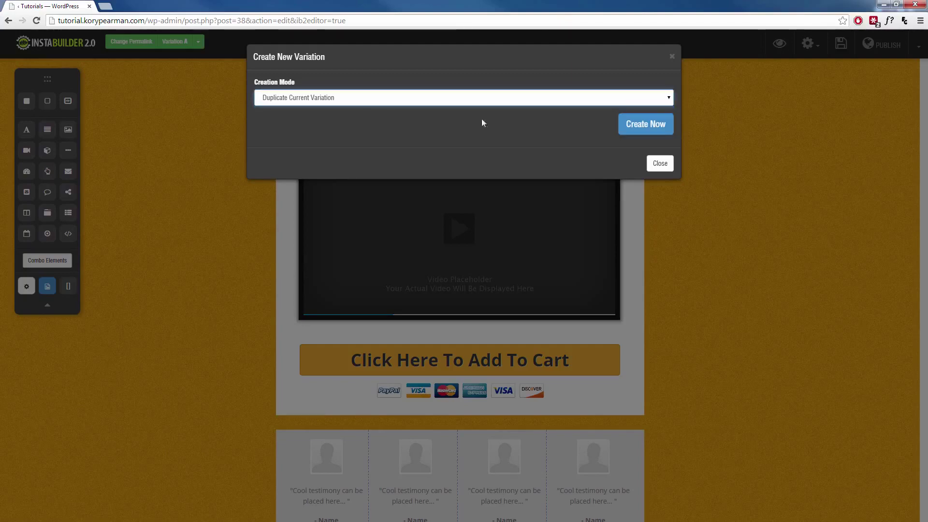
{"action": "left_click", "coordinate": [637, 128]}
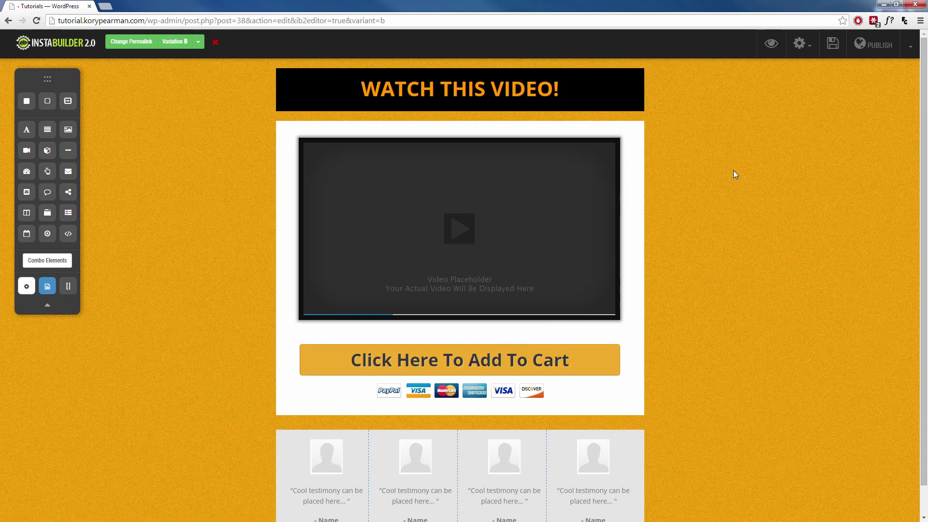
Change the page's background image to the bright green pre-made pattern and hide the page settings.
{"action": "left_click", "coordinate": [801, 54]}
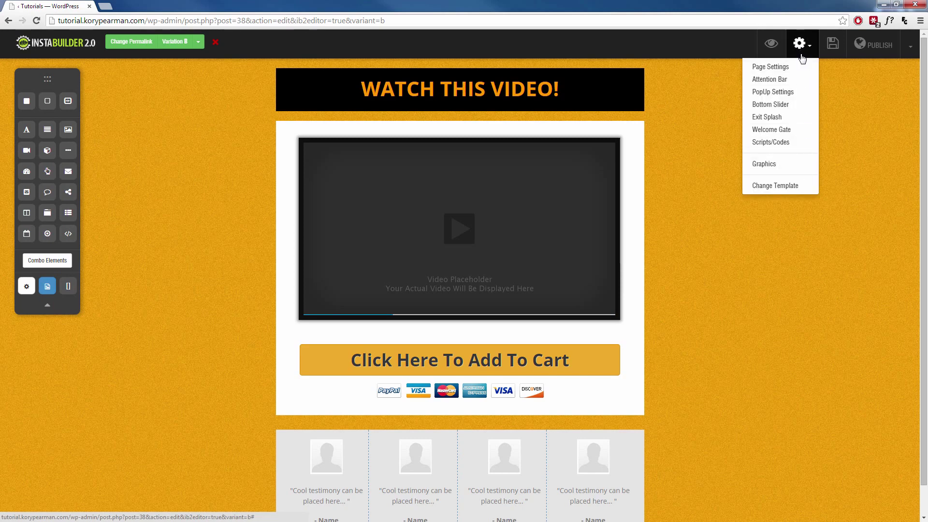
{"action": "left_click", "coordinate": [774, 66]}
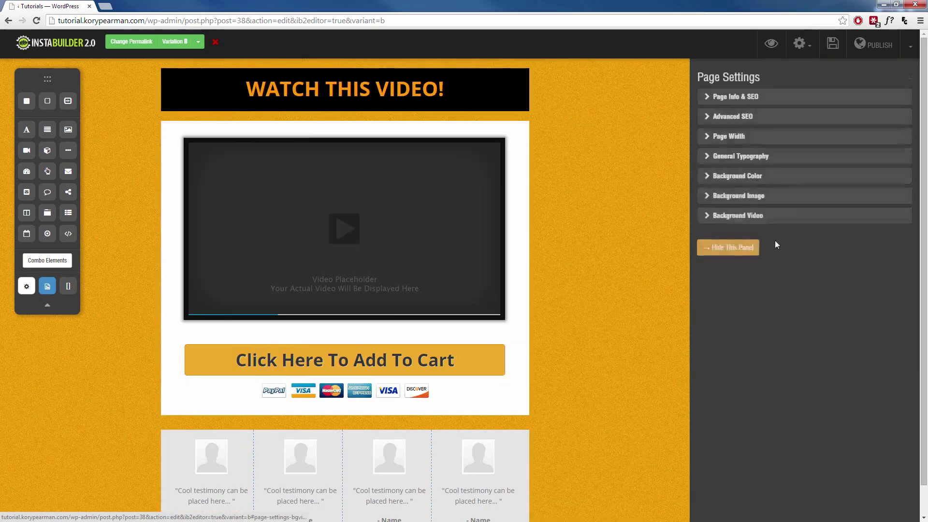
{"action": "left_click", "coordinate": [764, 195]}
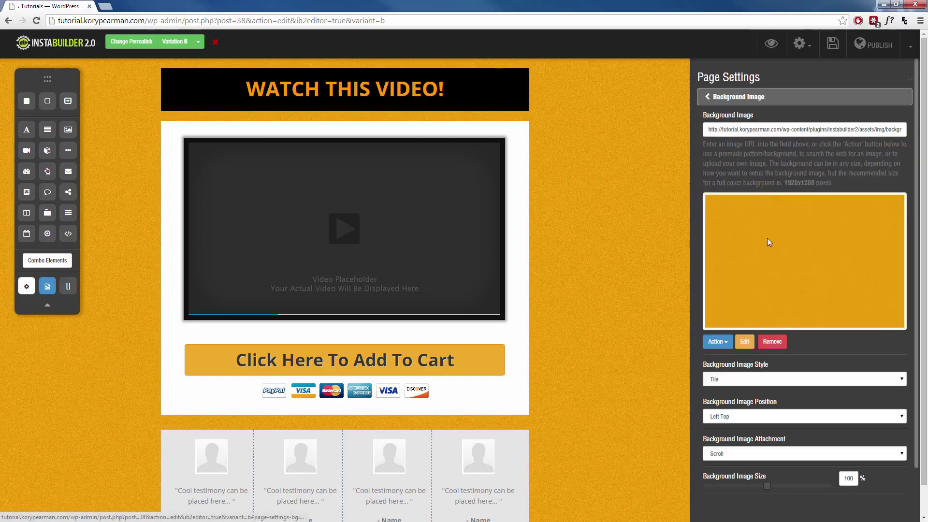
{"action": "left_click", "coordinate": [717, 342]}
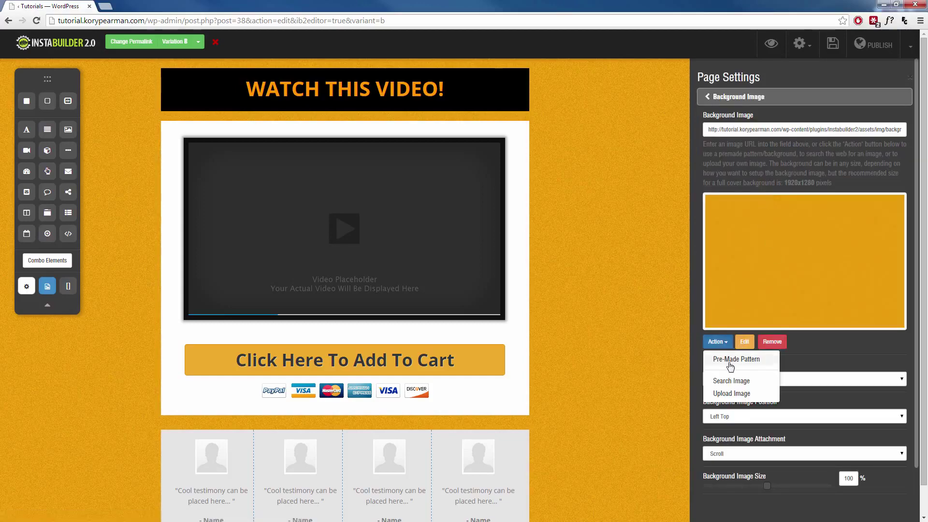
{"action": "left_click", "coordinate": [731, 360]}
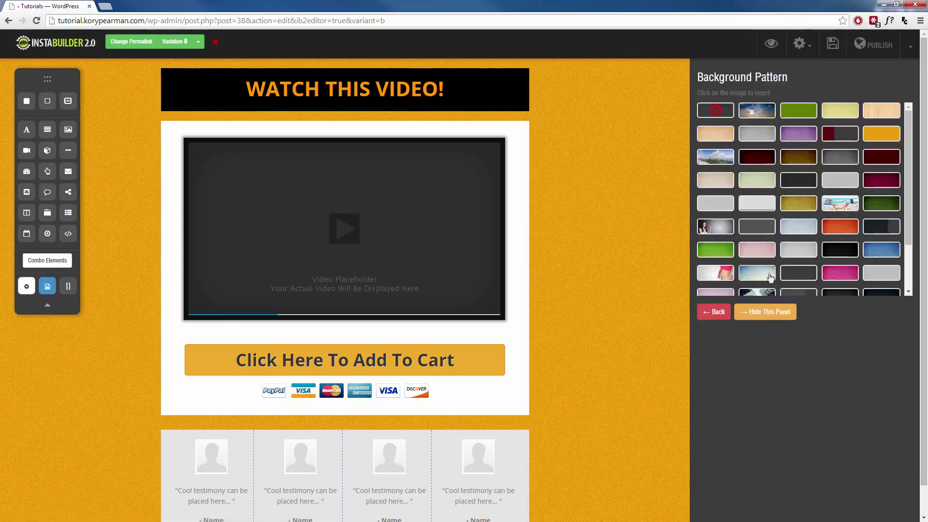
{"action": "left_click", "coordinate": [725, 254]}
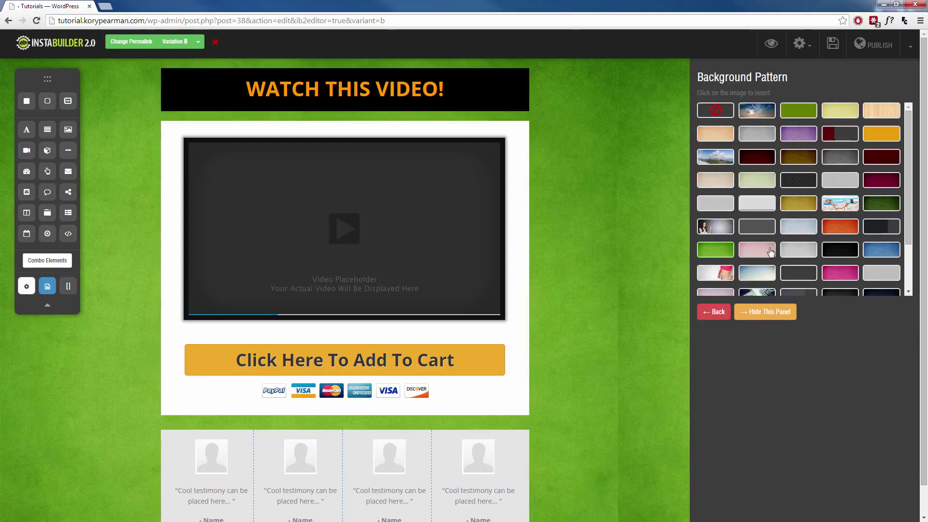
{"action": "left_click", "coordinate": [719, 312]}
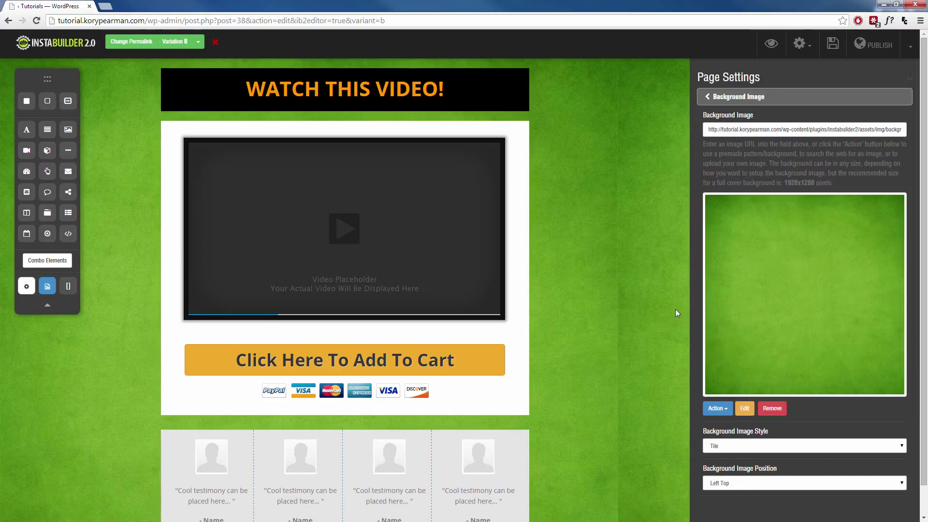
{"action": "scroll", "coordinate": [733, 310], "scroll_direction": "down", "scroll_amount": 3}
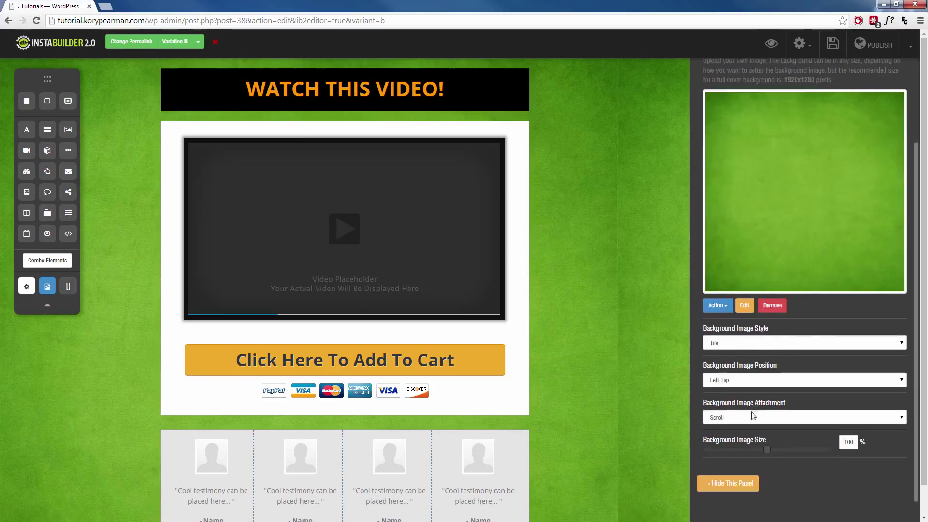
{"action": "left_click", "coordinate": [725, 484]}
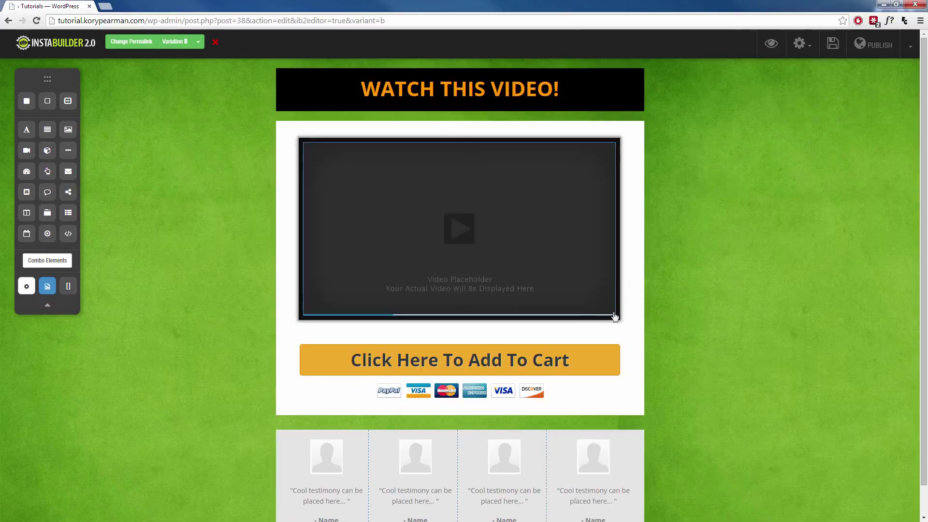
Open the split test settings and set the traffic weight to 90% for Variation A and 10% for Variation B.
{"action": "left_click", "coordinate": [200, 44]}
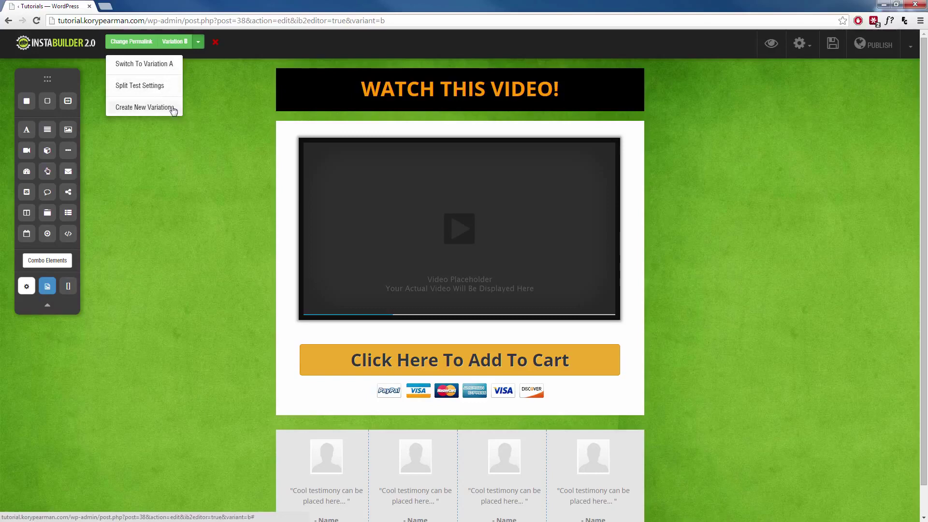
{"action": "left_click", "coordinate": [140, 87]}
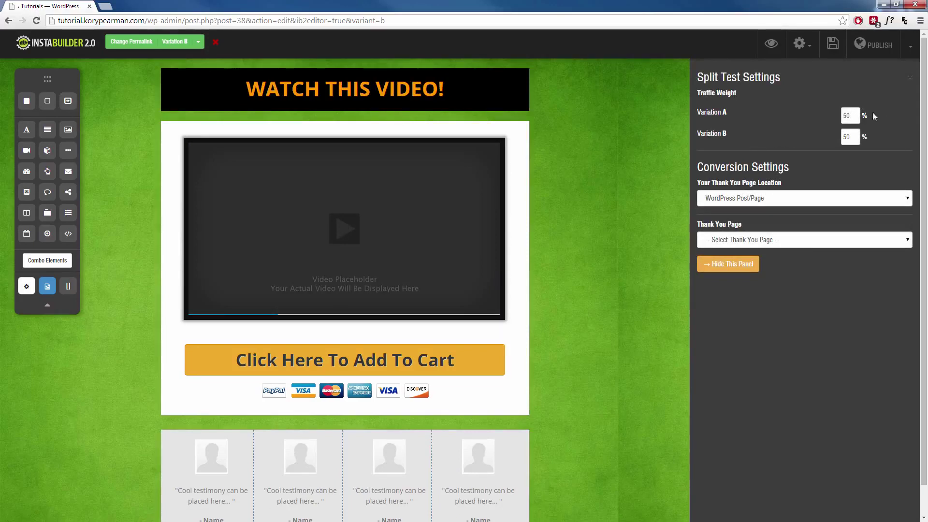
{"action": "double_click", "coordinate": [854, 115]}
{"action": "type", "text": "50"}
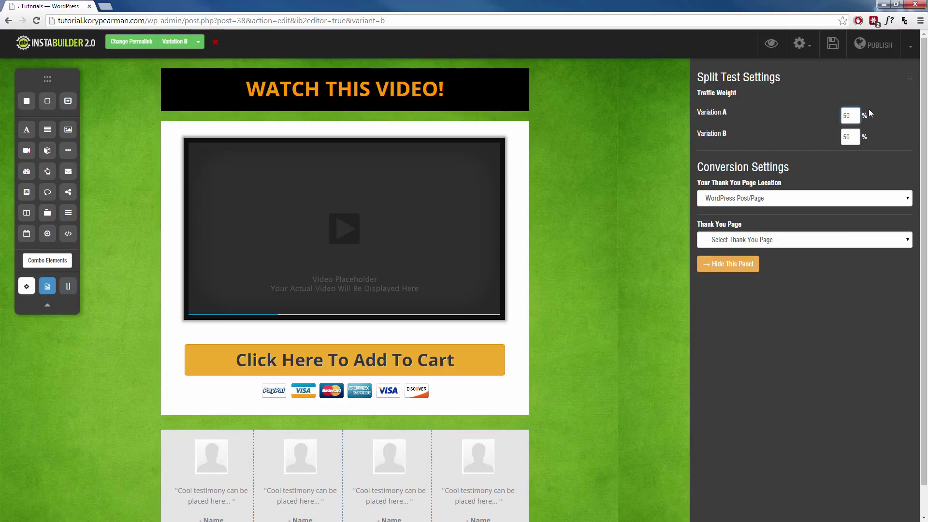
{"action": "double_click", "coordinate": [838, 119]}
{"action": "type", "text": "90"}
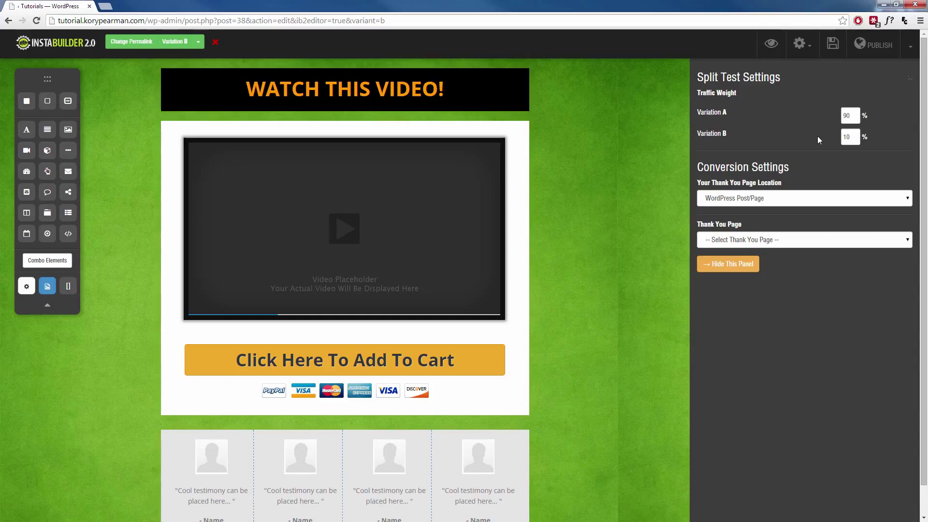
Set the traffic weights of Variation A and Variation B to 50% each.
{"action": "double_click", "coordinate": [850, 115]}
{"action": "type", "text": "50"}
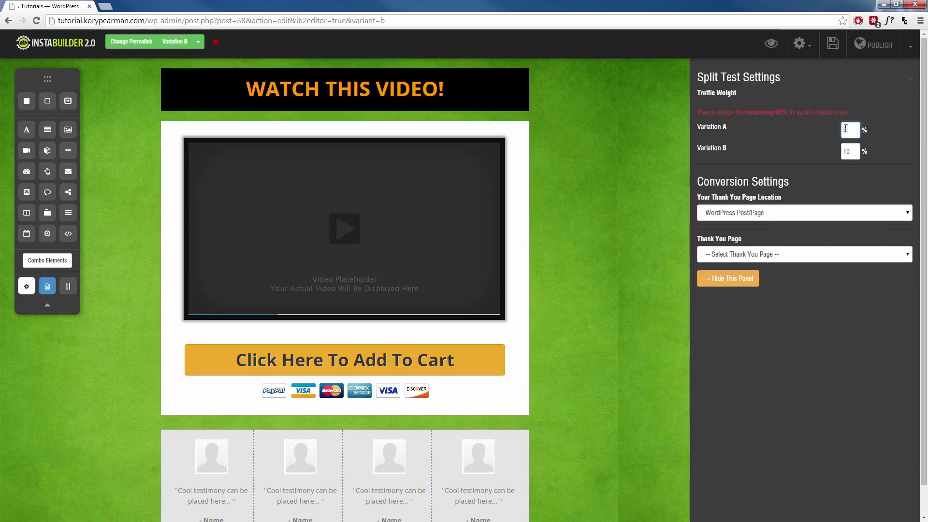
{"action": "double_click", "coordinate": [846, 151]}
{"action": "type", "text": "50"}
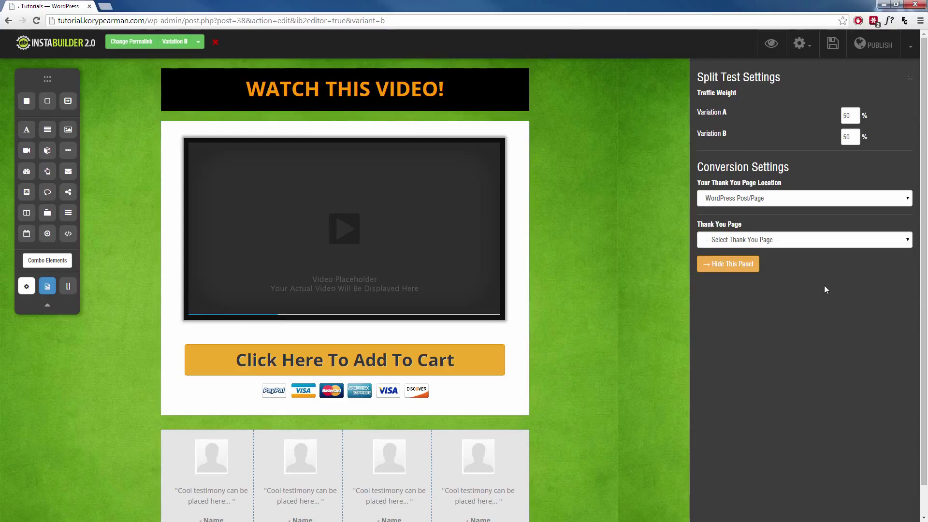
Choose Sample Page as the thank you page in the conversion settings.
{"action": "left_click", "coordinate": [806, 245]}
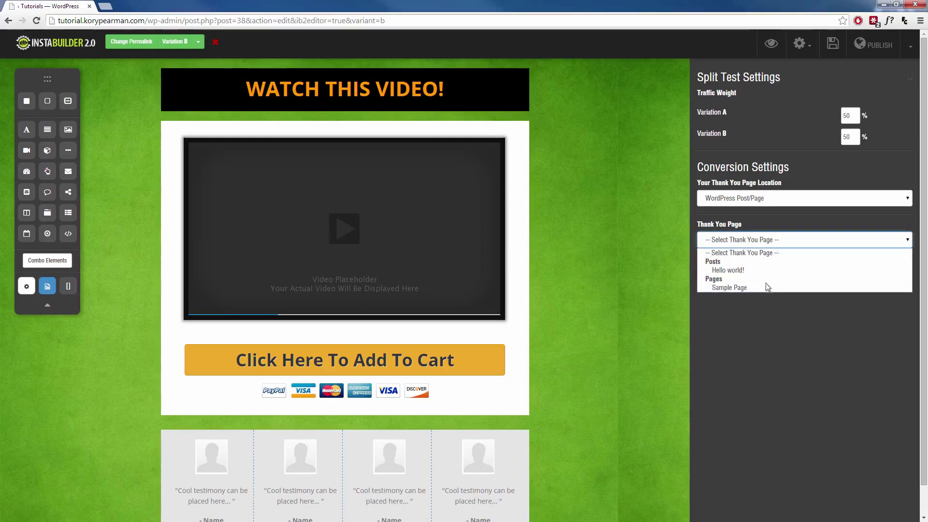
{"action": "left_click", "coordinate": [761, 288]}
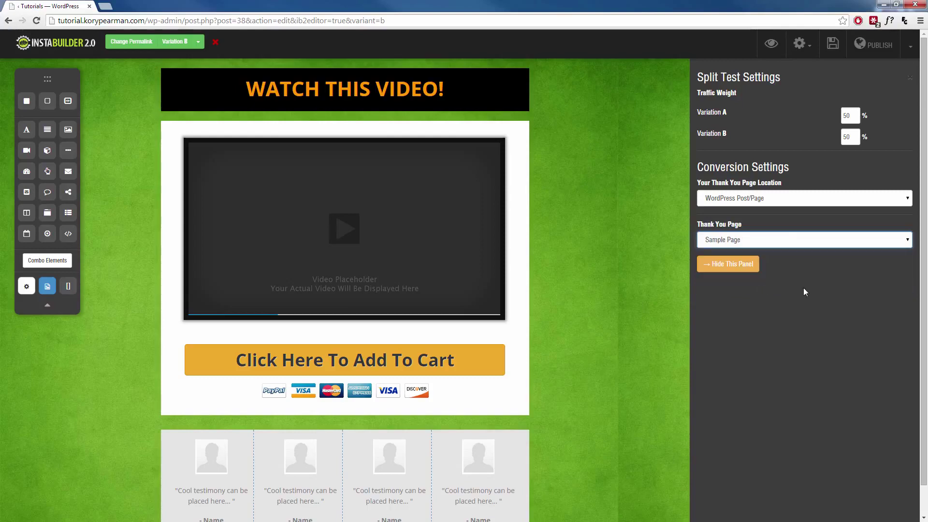
{"action": "left_click", "coordinate": [804, 288]}
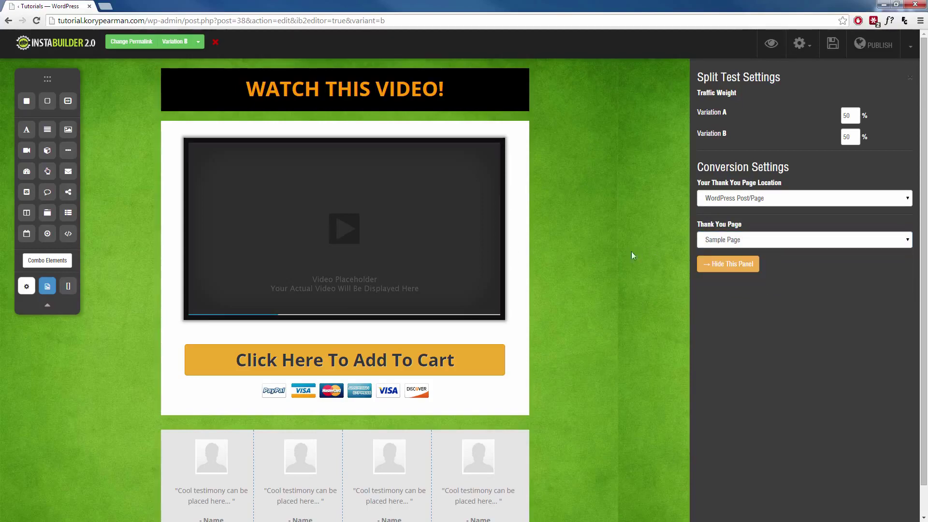
Set the thank you page location to External Page, select the whole conversion tracking code, and hide the split test settings.
{"action": "left_click", "coordinate": [811, 200]}
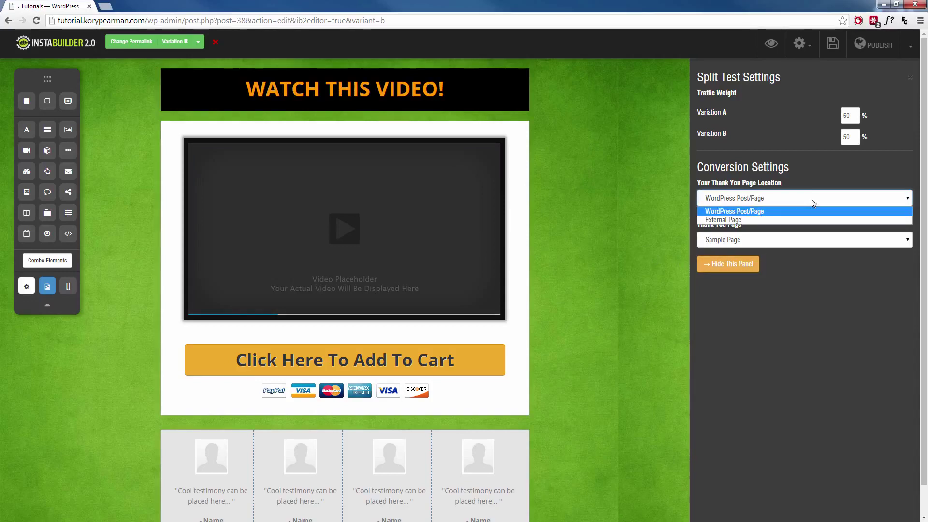
{"action": "left_click", "coordinate": [763, 219]}
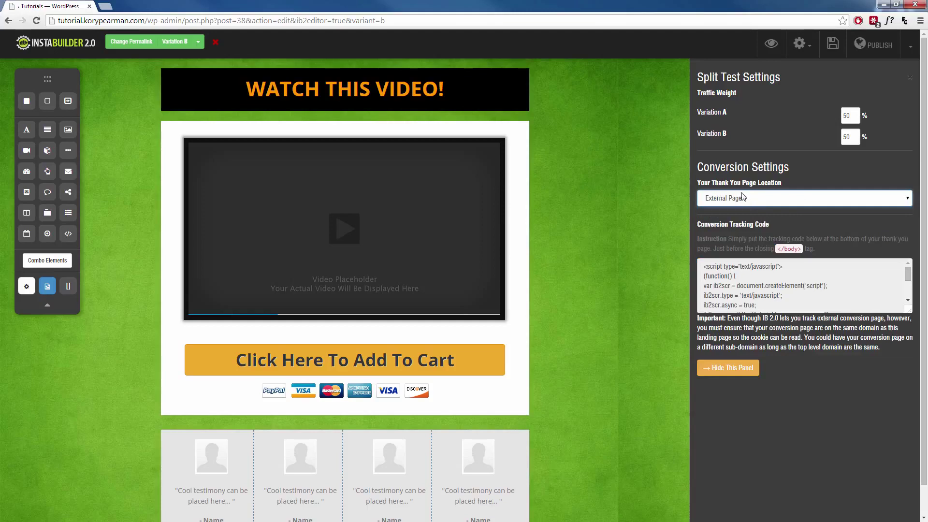
{"action": "left_click", "coordinate": [703, 270]}
{"action": "key", "text": "ctrl+a"}
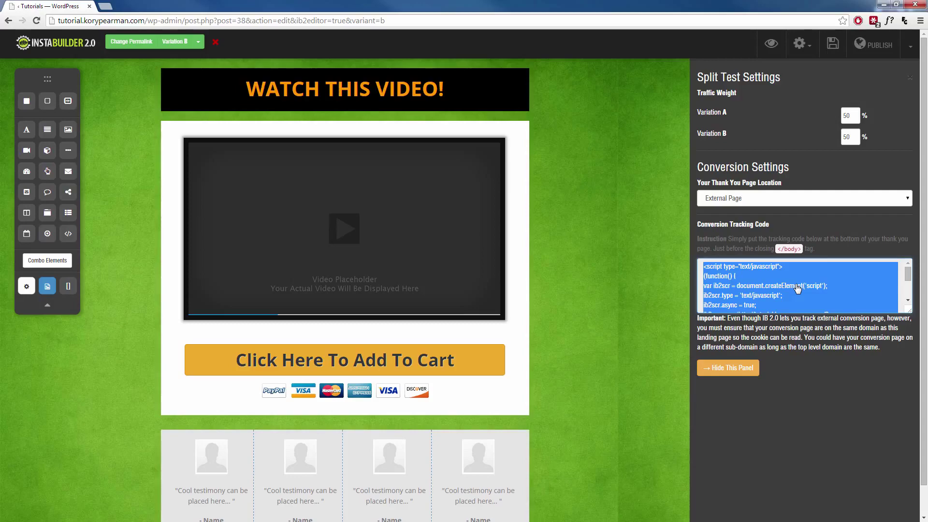
{"action": "left_click", "coordinate": [728, 368]}
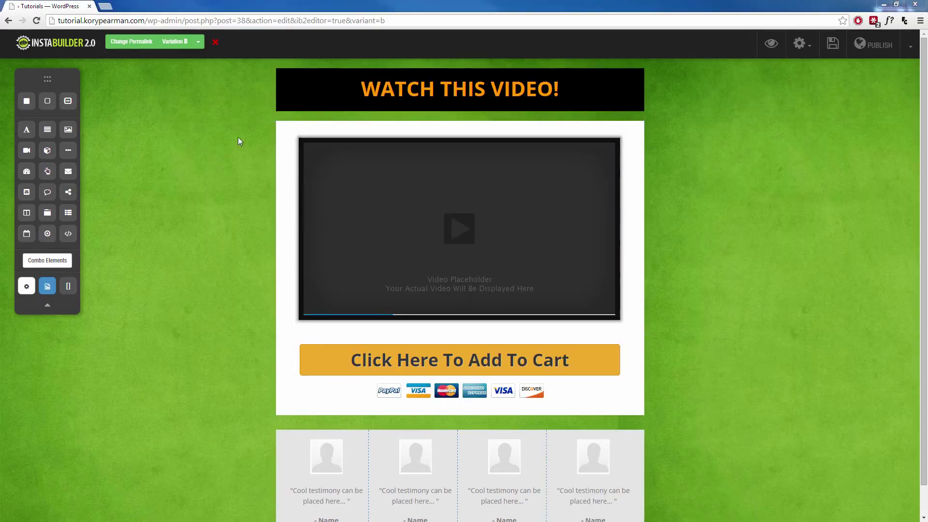
Switch the page editor to Variation A.
{"action": "left_click", "coordinate": [198, 43]}
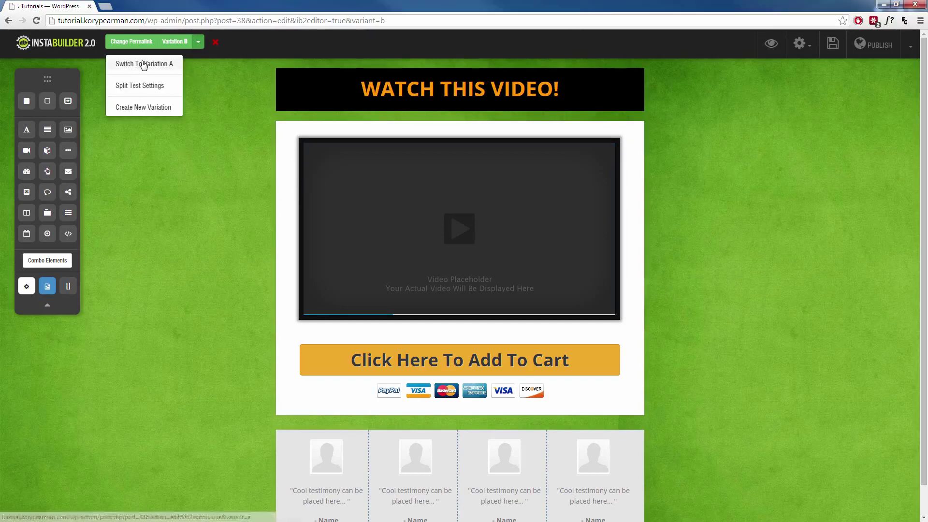
{"action": "left_click", "coordinate": [145, 64]}
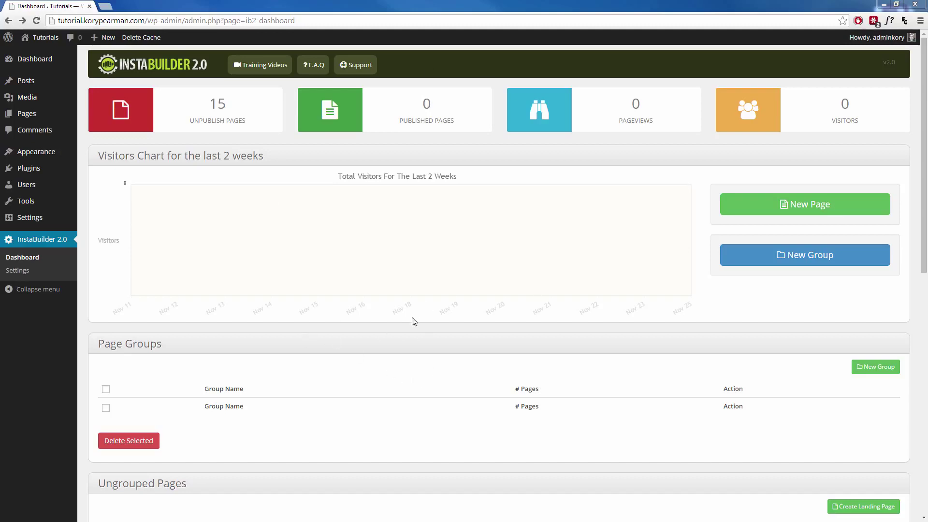
Open the yellowwall page's statistics from the dashboard and examine Variation B's improvement and chance to beat the original.
{"action": "scroll", "coordinate": [394, 390], "scroll_direction": "down", "scroll_amount": 3}
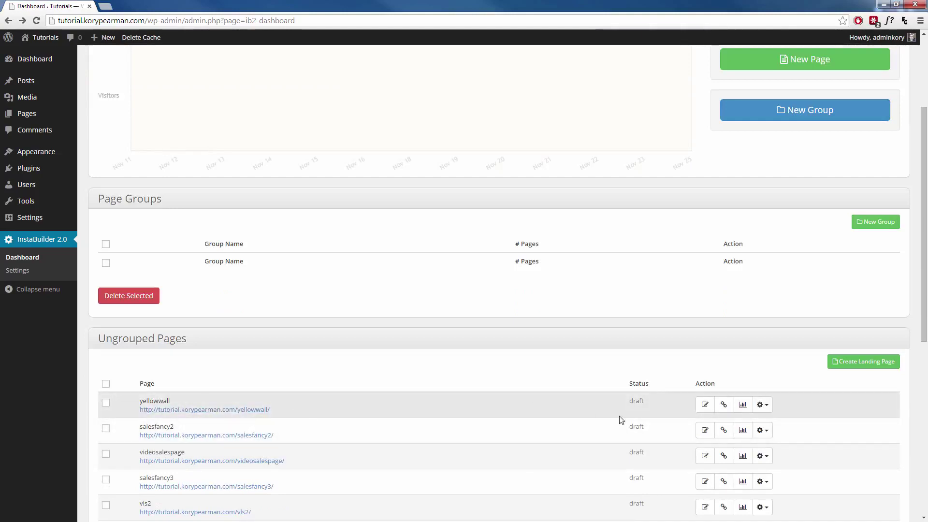
{"action": "left_click", "coordinate": [740, 410]}
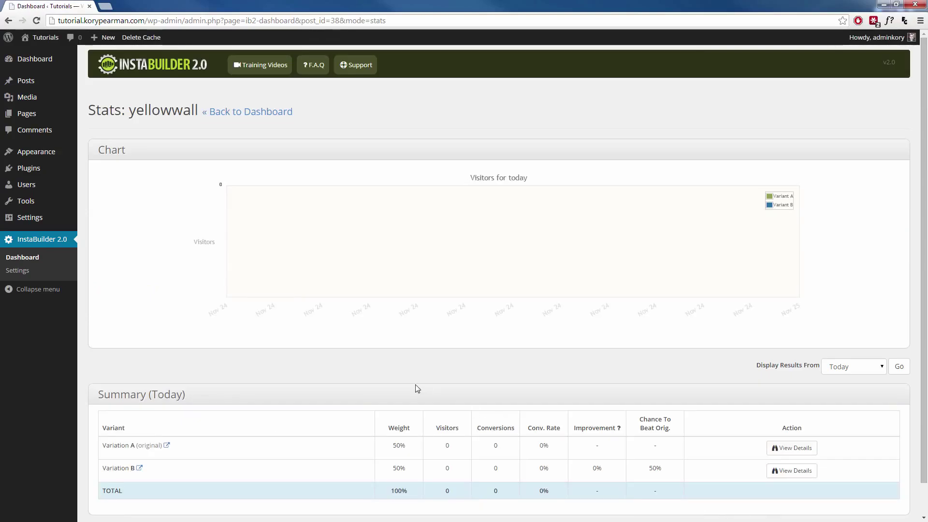
{"action": "scroll", "coordinate": [417, 389], "scroll_direction": "down", "scroll_amount": 1}
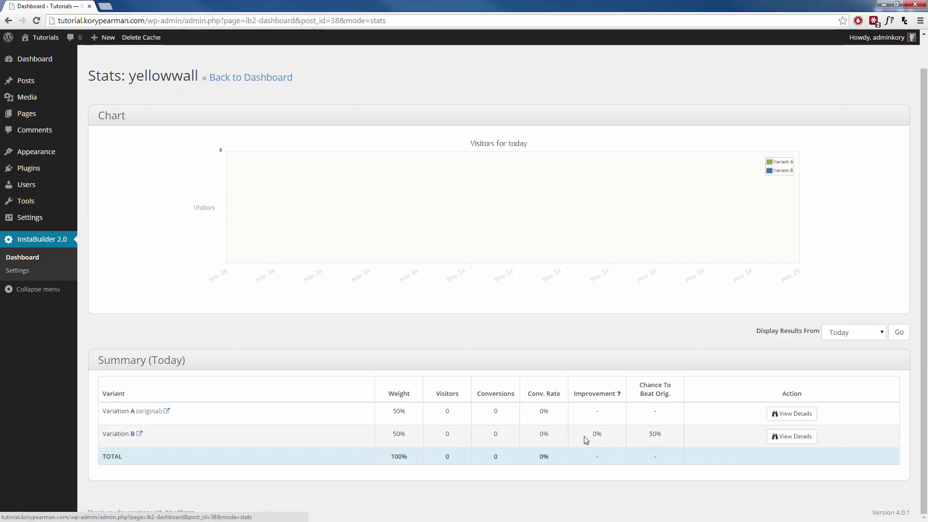
{"action": "left_click_drag", "start_coordinate": [587, 437], "coordinate": [606, 437]}
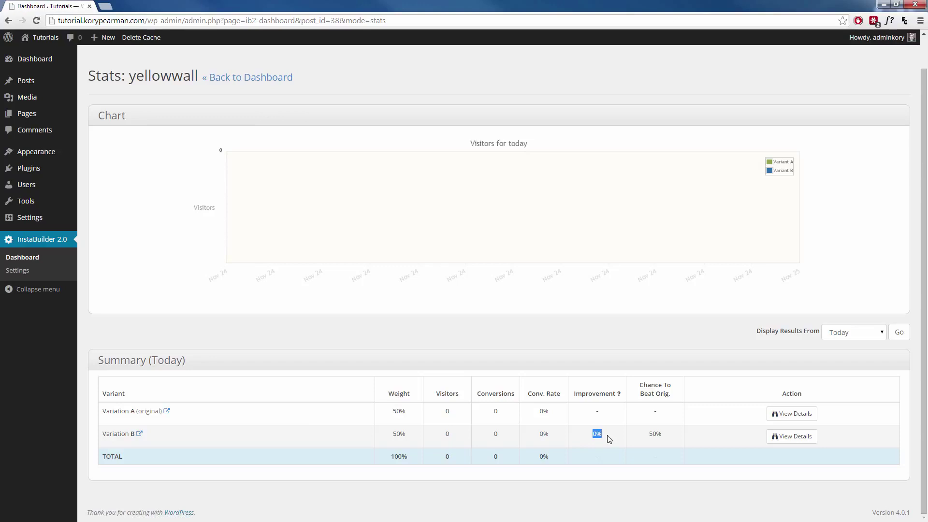
{"action": "left_click", "coordinate": [644, 438]}
{"action": "left_click_drag", "start_coordinate": [648, 435], "coordinate": [665, 437]}
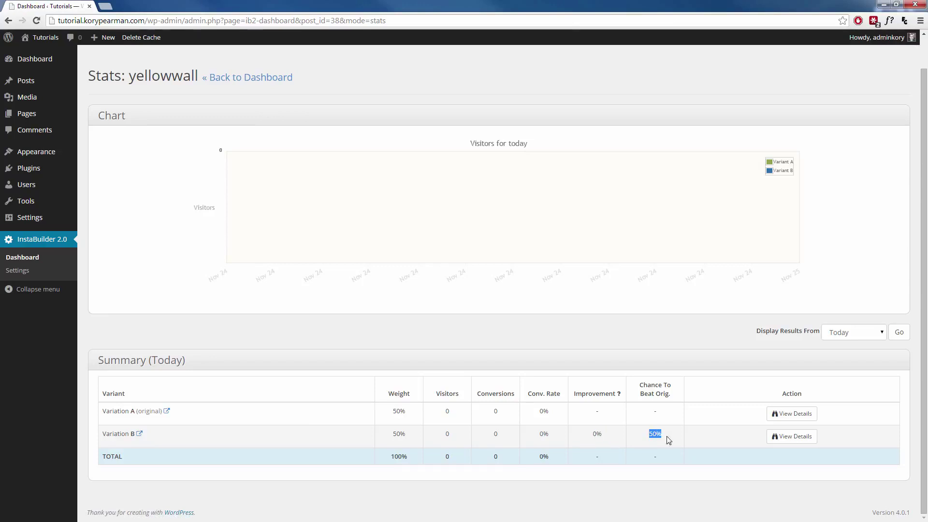